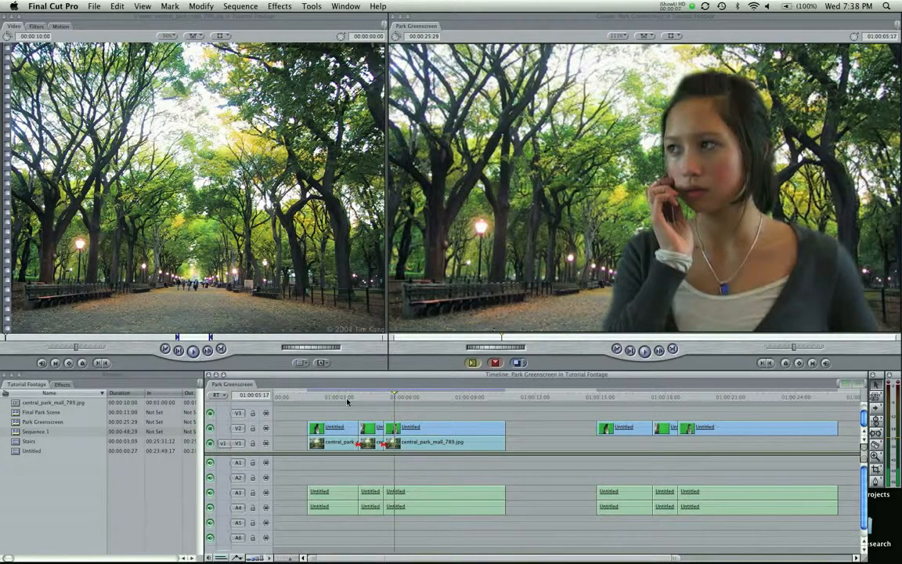
Step: Play back the finished park composite and the unkeyed green-screen clips, and compare matching frames of the two versions
click(312, 397)
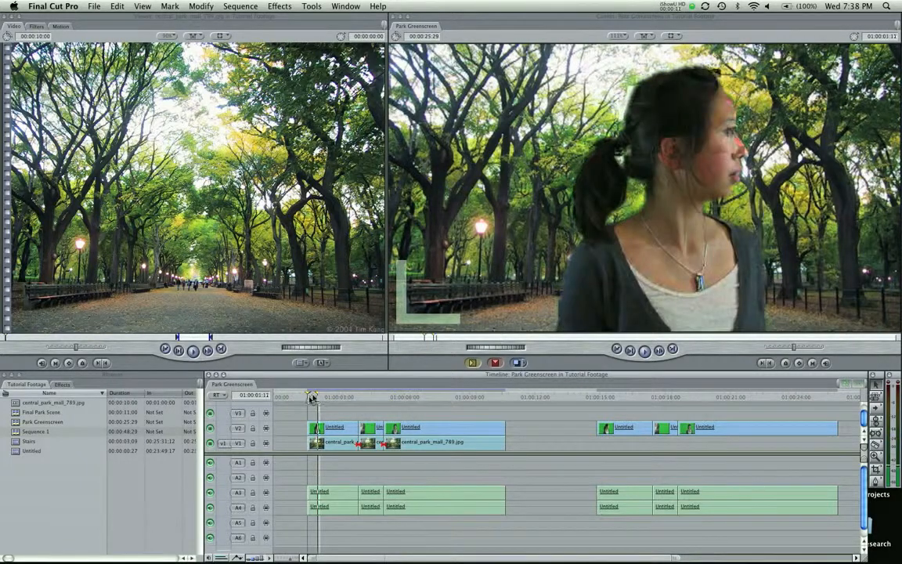
drag(312, 399, 305, 399)
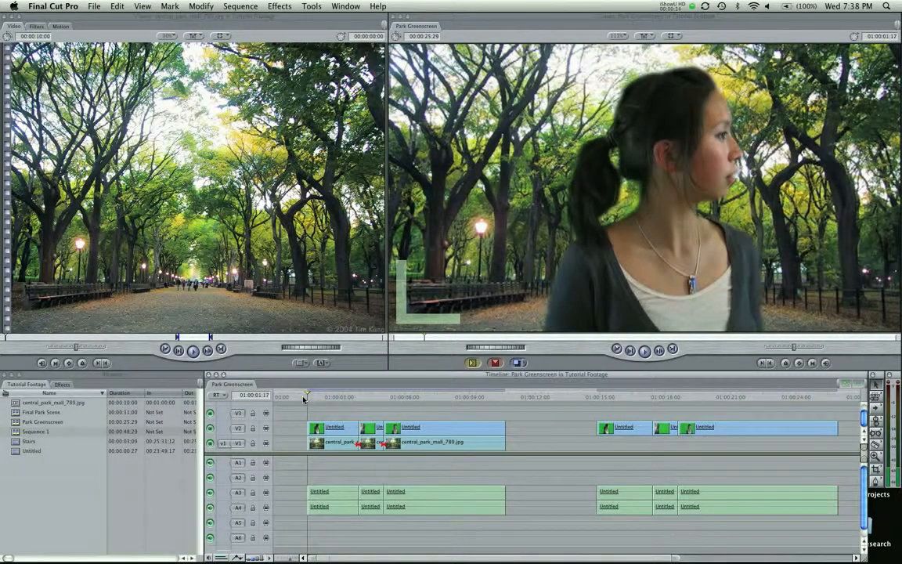
key(space)
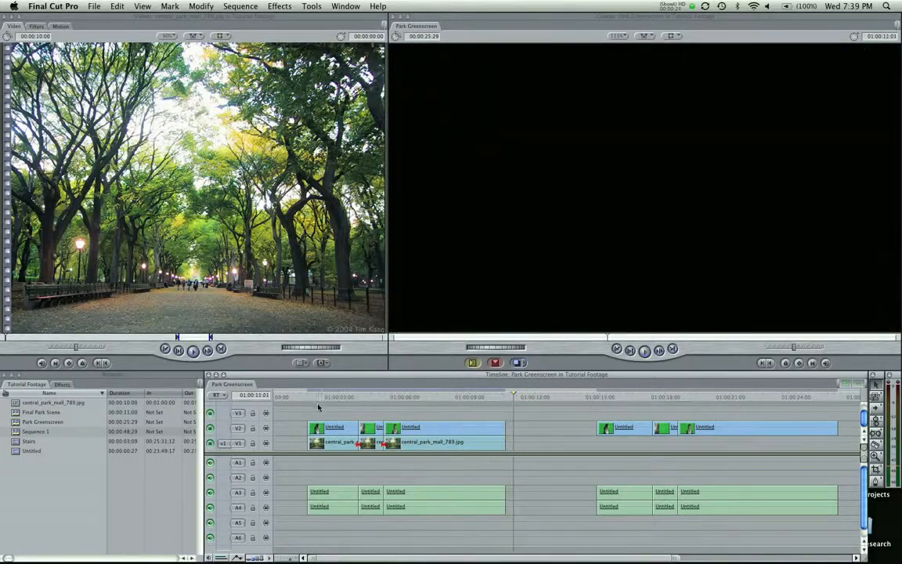
drag(323, 398, 308, 397)
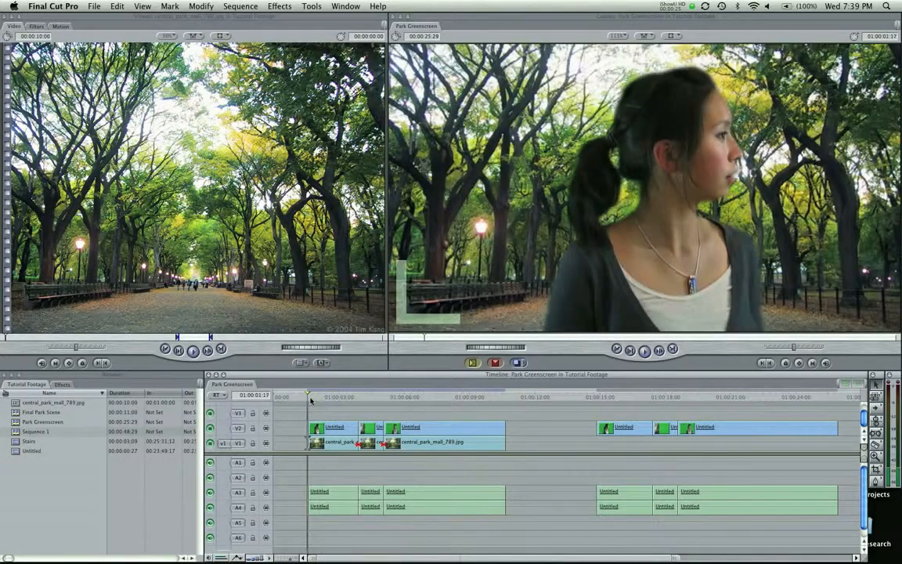
click(596, 396)
key(space)
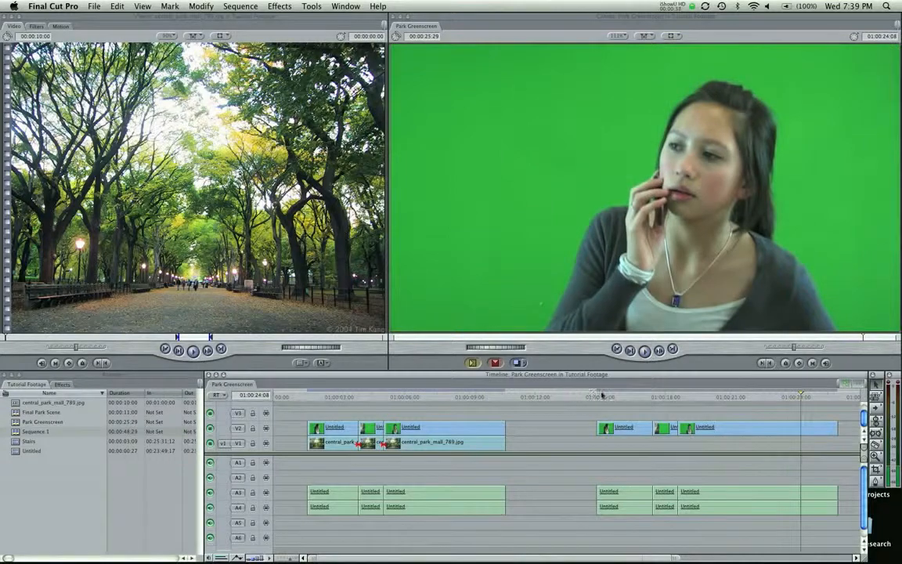
drag(599, 397, 418, 405)
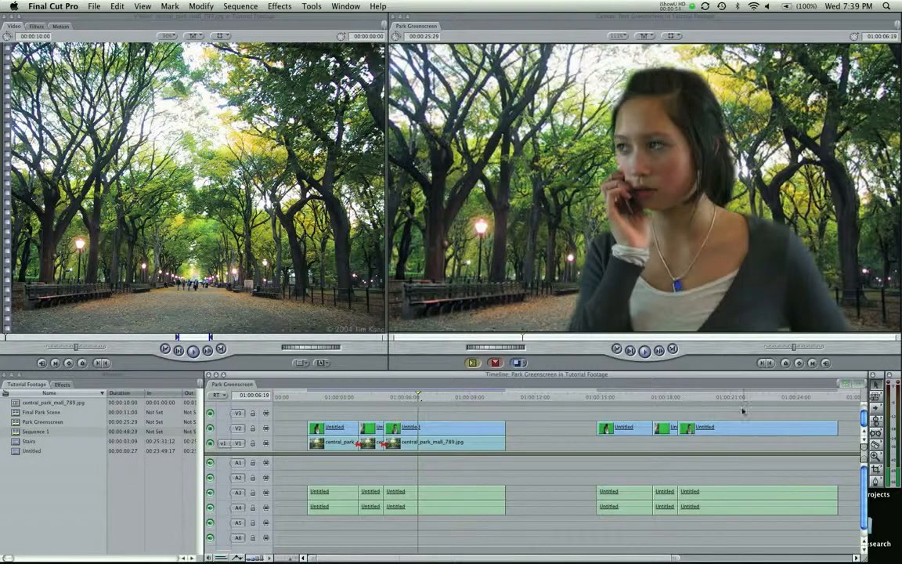
scroll(699, 402, up, 1)
drag(699, 398, 716, 398)
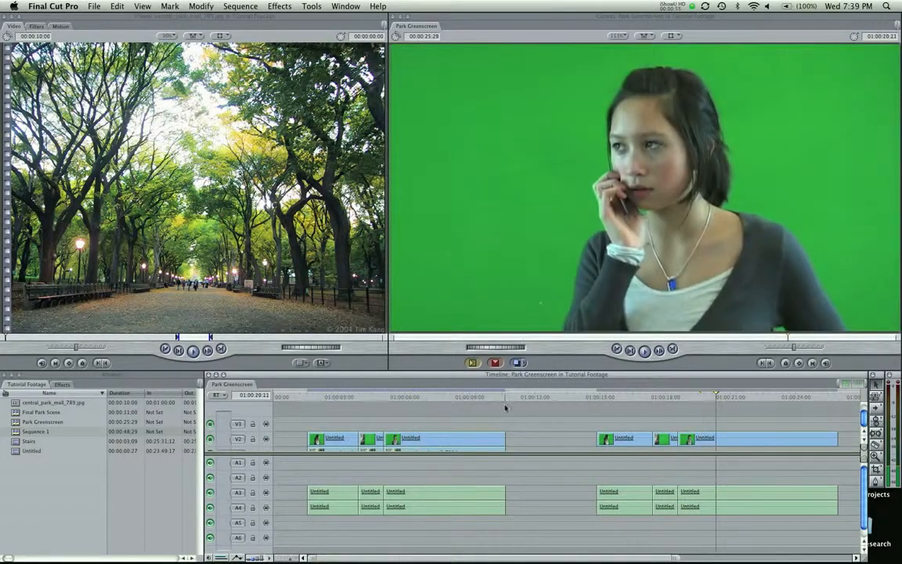
Step: Open the Untitled source clip for viewing, scrub to a full green-screen frame, and review the shots of the finished park composite
double_click(31, 450)
drag(250, 338, 245, 339)
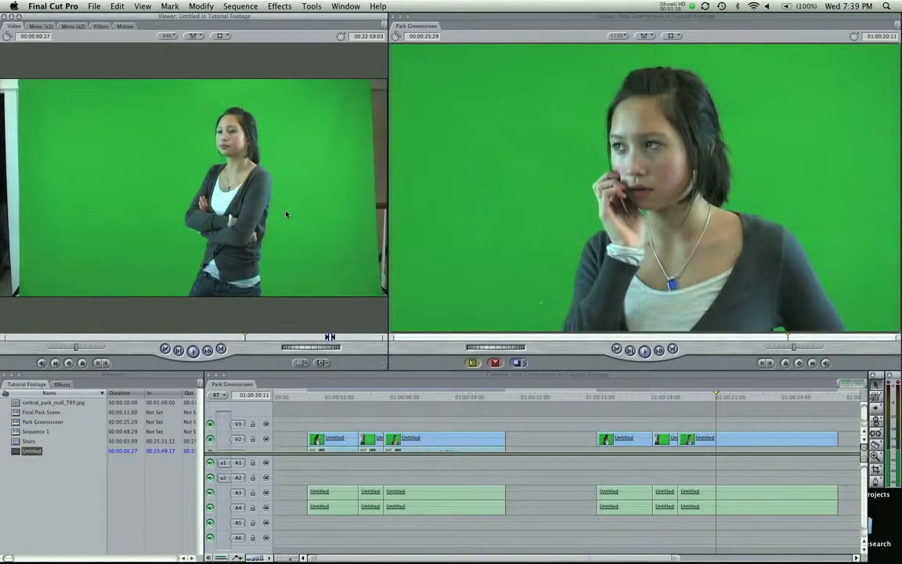
click(347, 396)
drag(348, 396, 383, 397)
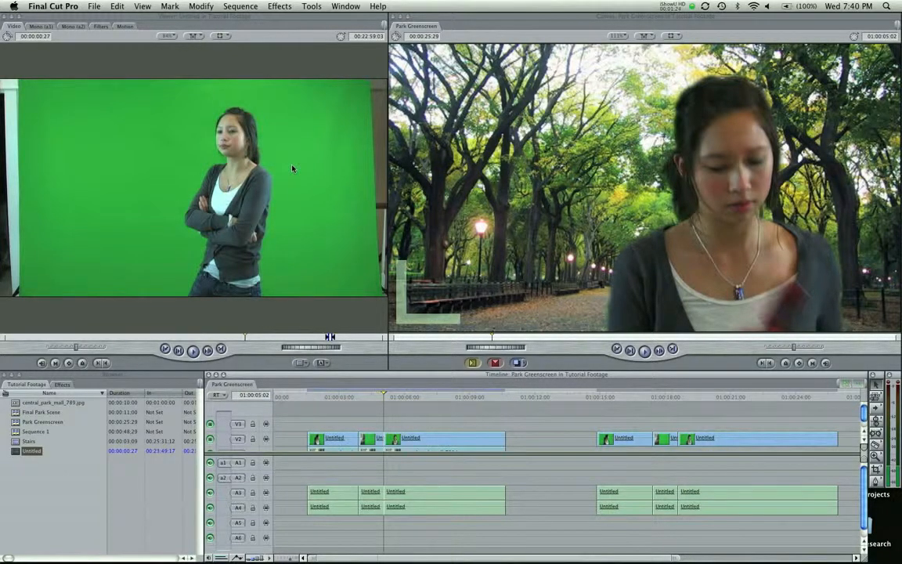
click(442, 397)
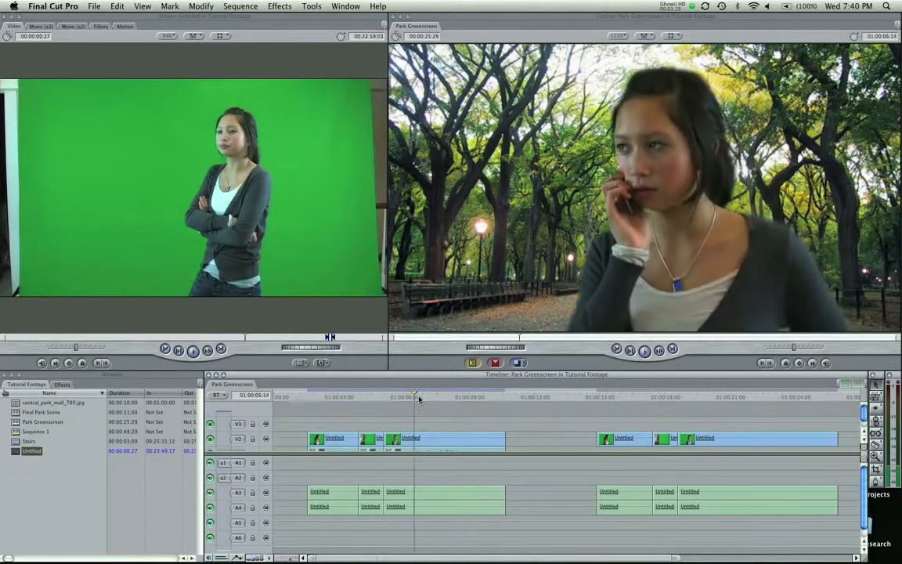
drag(443, 399, 334, 402)
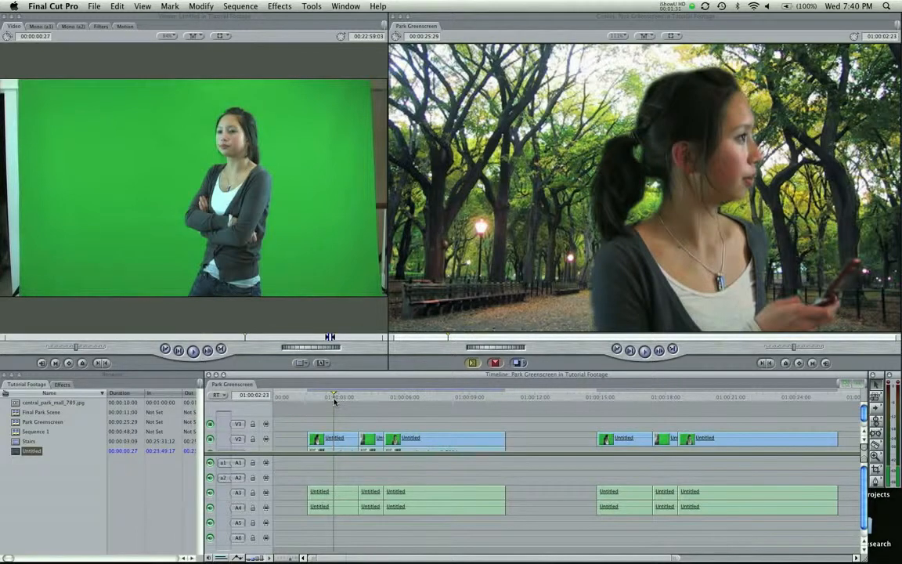
drag(336, 400, 347, 397)
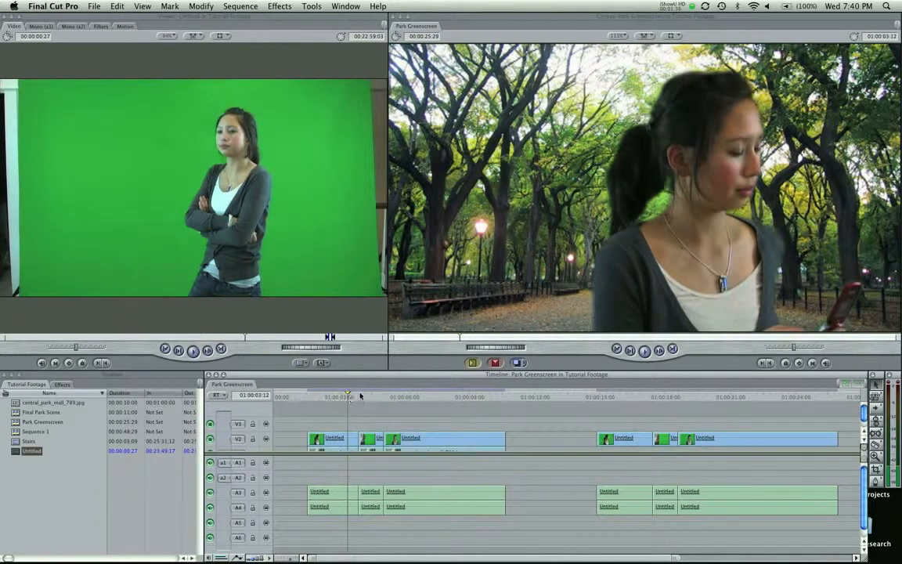
drag(380, 397, 313, 402)
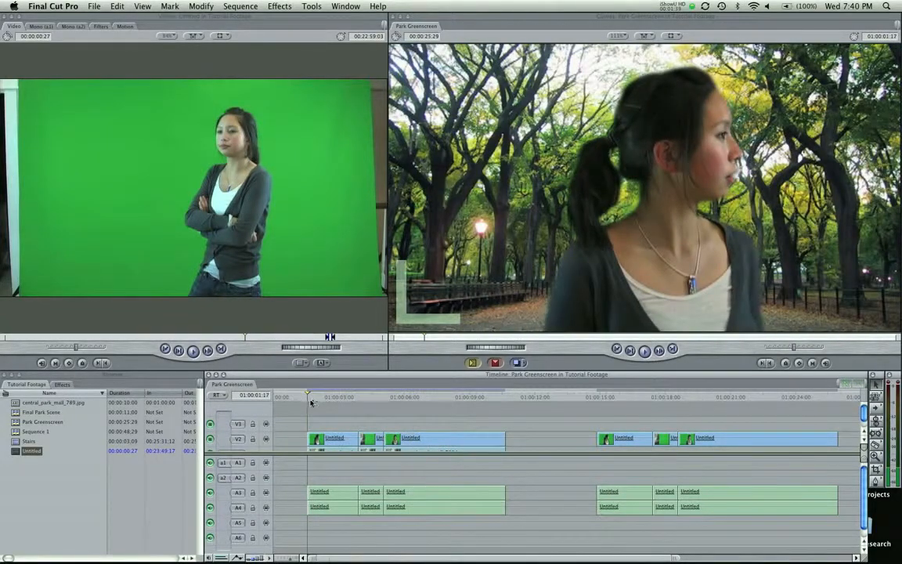
drag(312, 403, 384, 407)
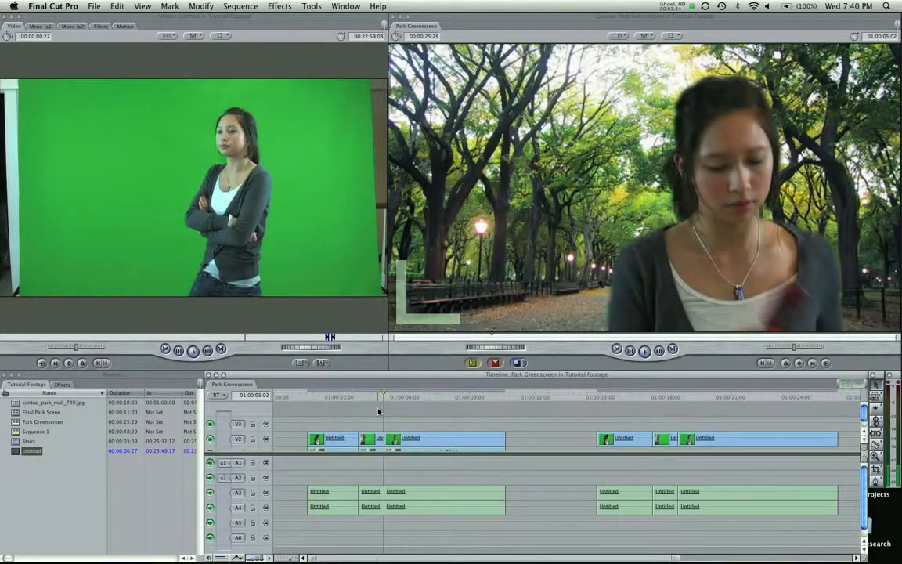
Step: Move the three unkeyed green-screen clips to track V1, with their audio on A1 and A2
scroll(659, 419, down, 1)
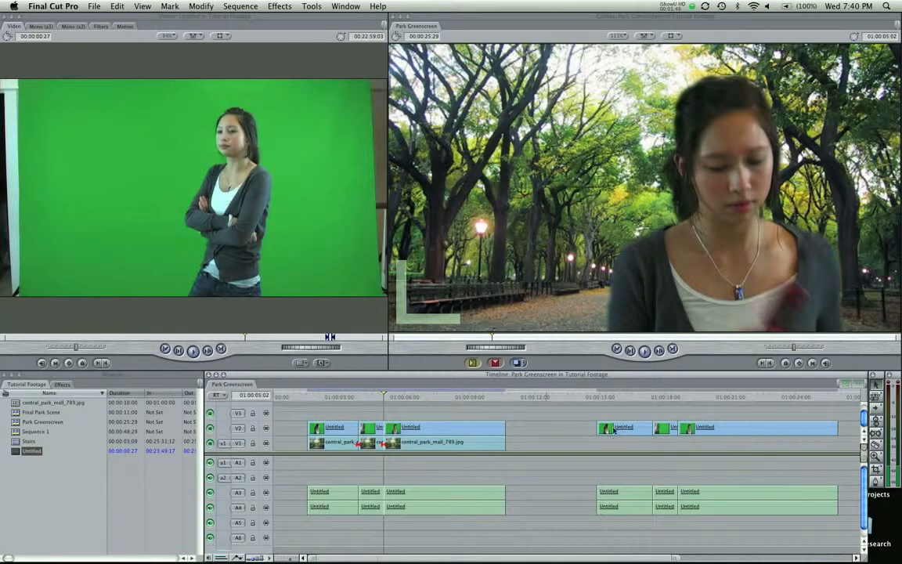
drag(617, 411, 721, 444)
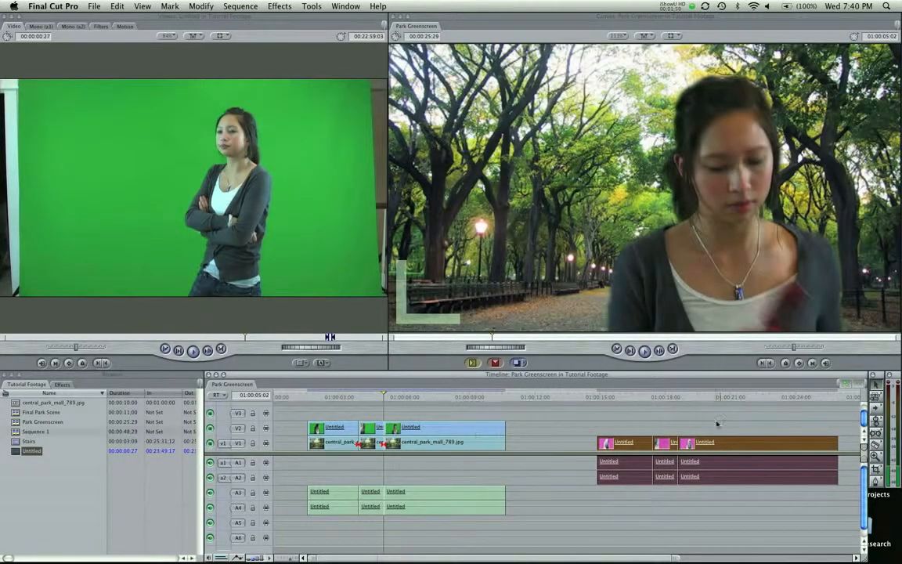
click(704, 433)
mouse_move(654, 397)
mouse_down()
mouse_move(707, 395)
mouse_move(642, 400)
mouse_move(664, 397)
mouse_up()
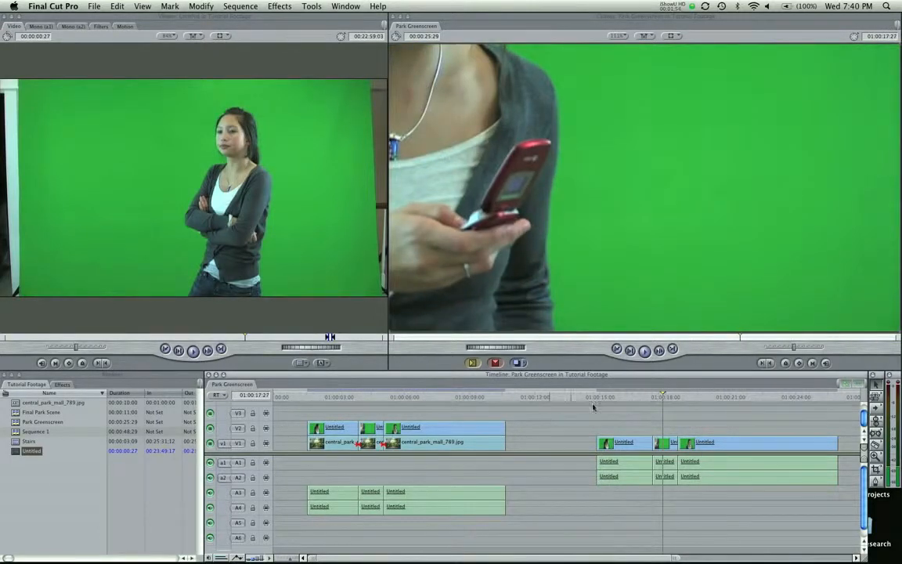
Step: Find the Chroma Keyer among the Key video filters and add it to the unkeyed green-screen clips on V1
click(62, 384)
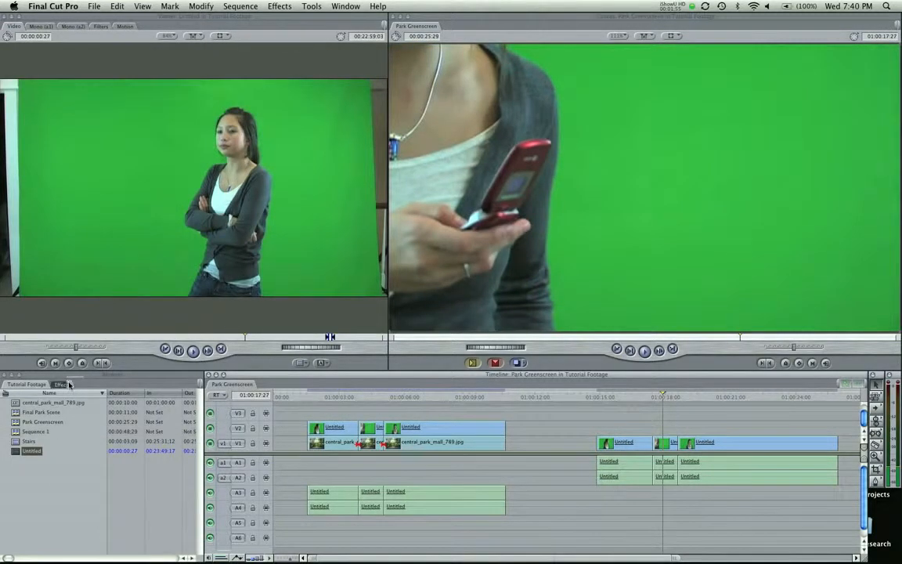
click(47, 422)
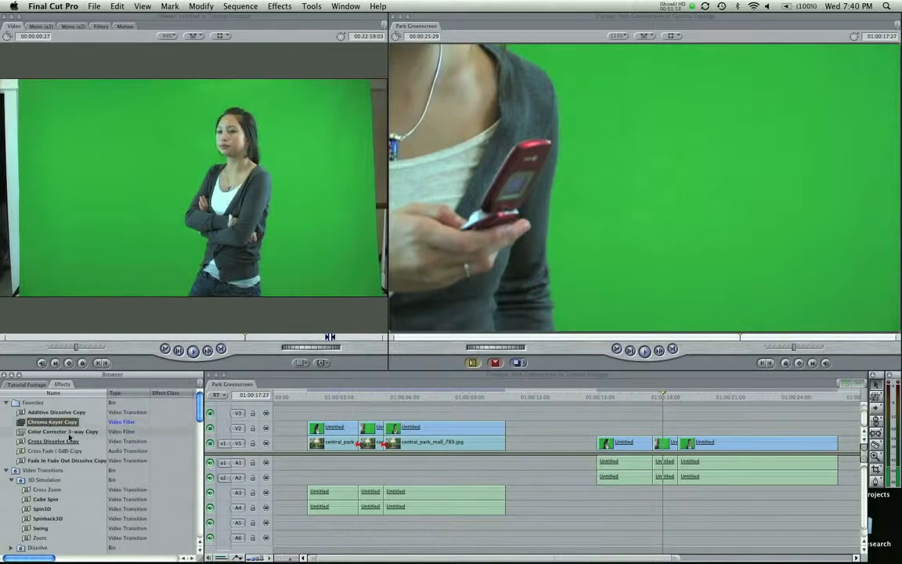
scroll(23, 439, down, 4)
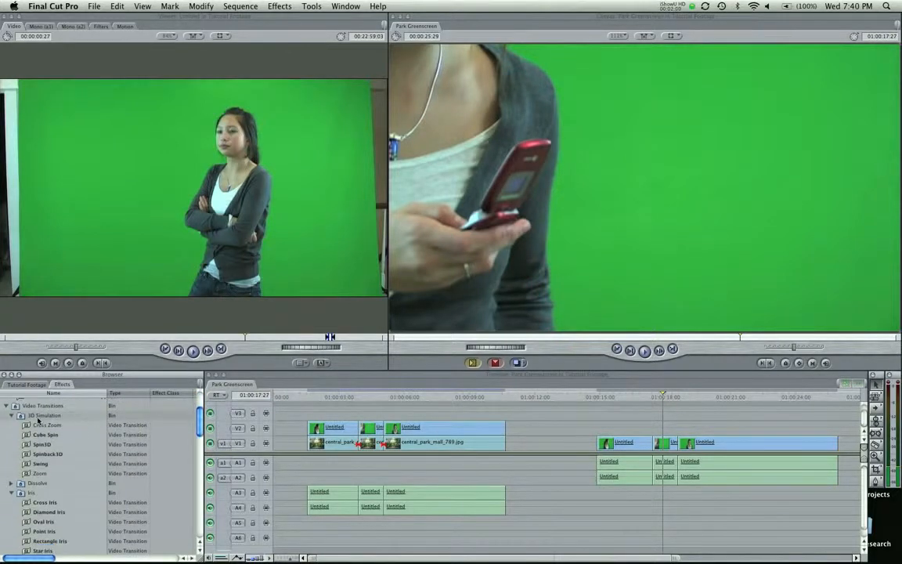
click(5, 406)
scroll(30, 433, down, 5)
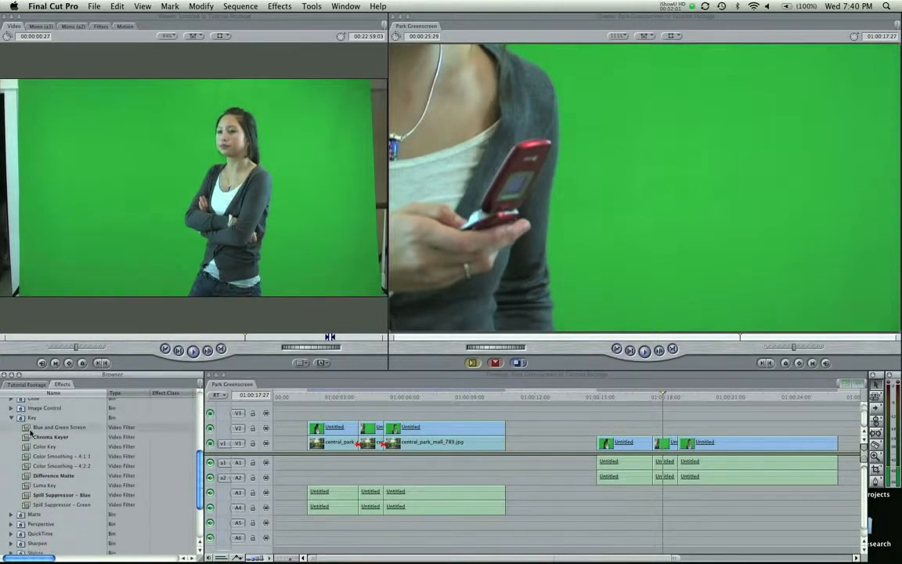
scroll(15, 432, up, 3)
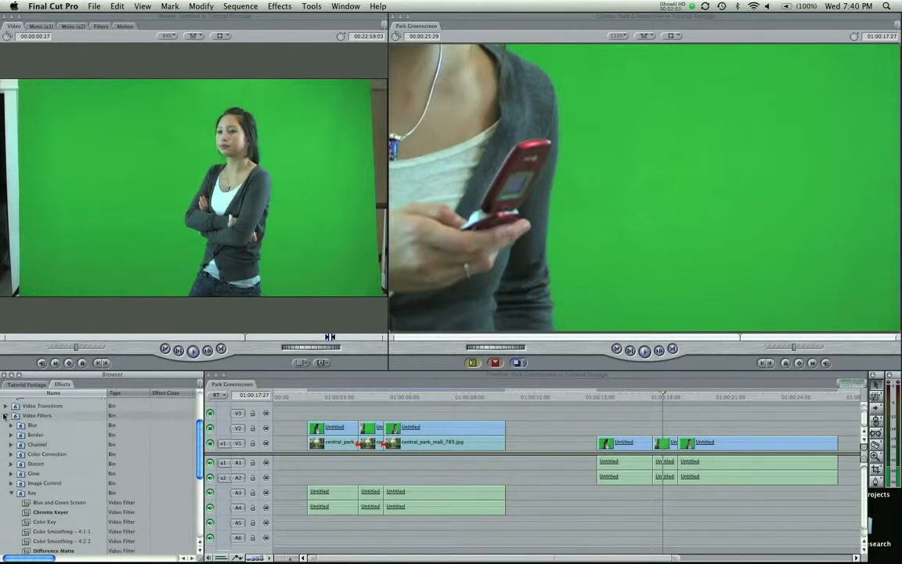
scroll(17, 492, down, 1)
click(25, 479)
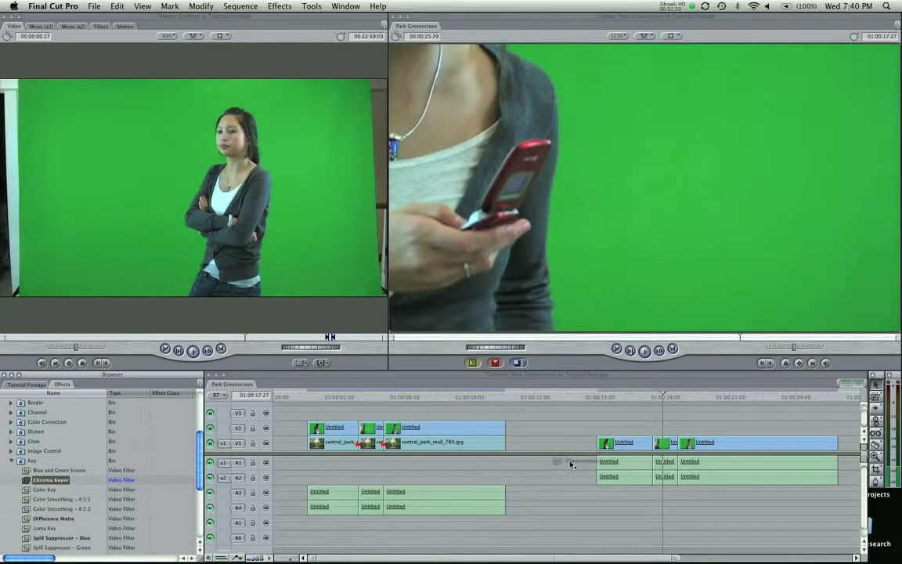
drag(26, 479, 685, 440)
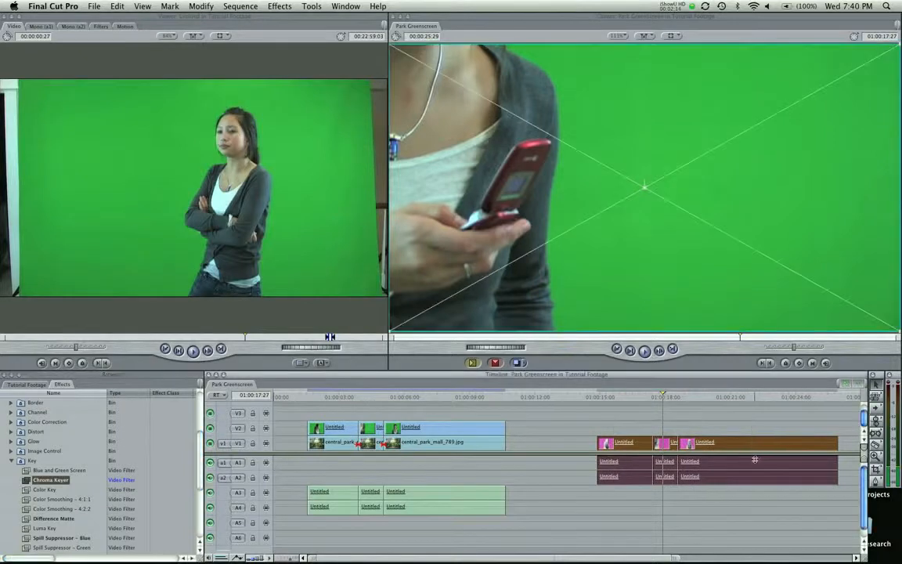
Step: Apply the Chroma Keyer video filter to all three selected green-screen clips at once
click(278, 5)
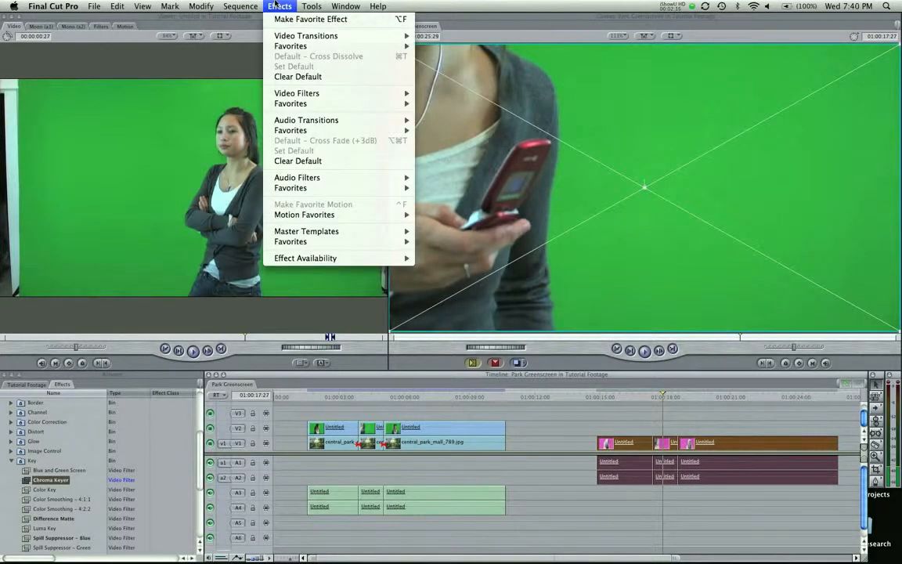
mouse_move(294, 93)
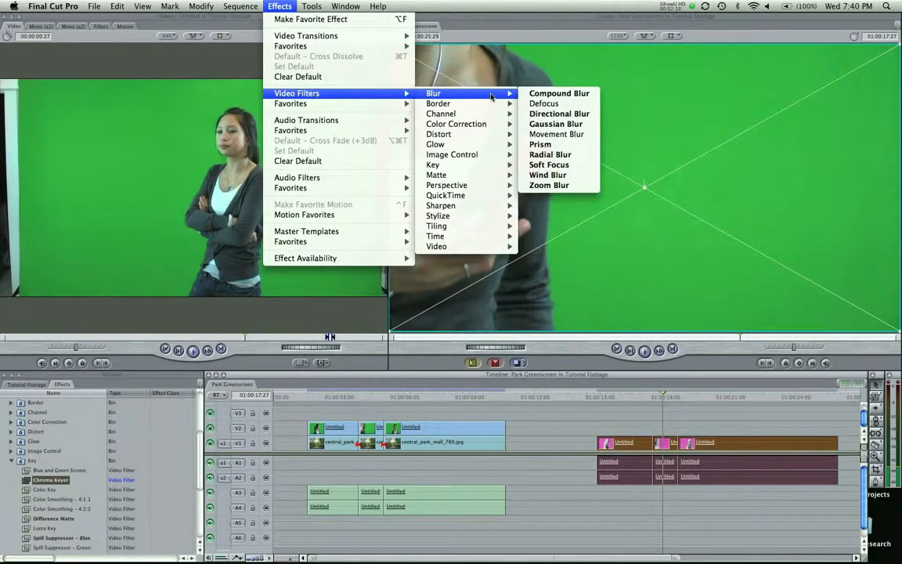
mouse_move(486, 147)
mouse_move(470, 164)
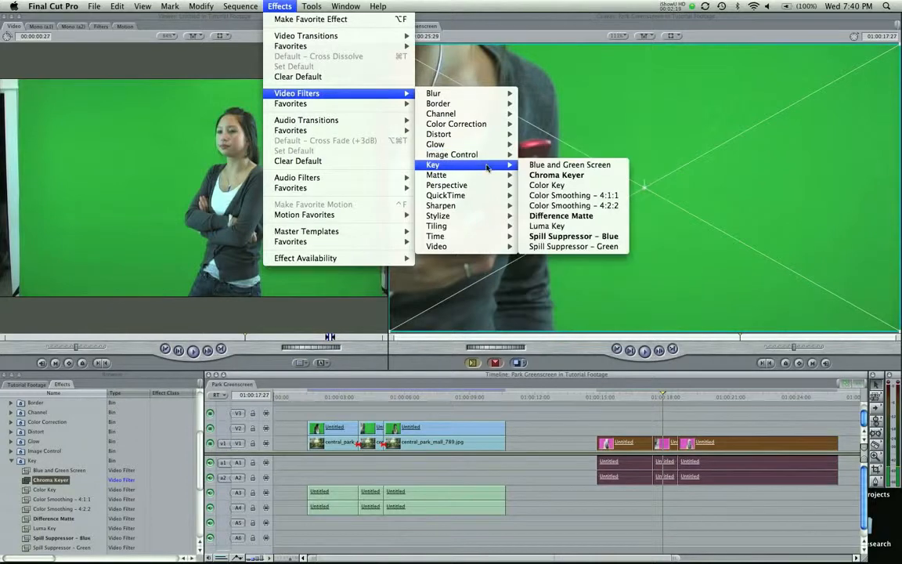
click(551, 175)
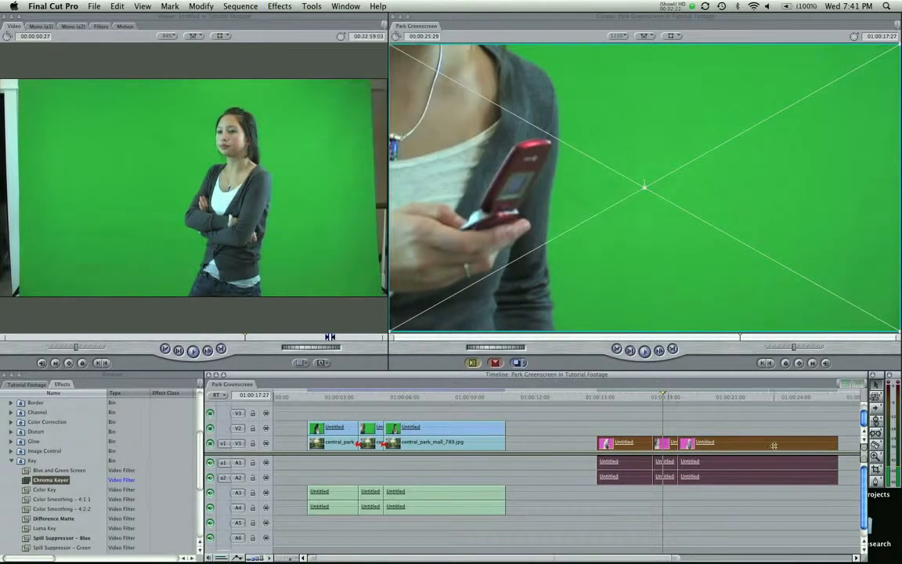
Step: Move the three green-screen clips up to track V2 and their audio to A3 and A4, leaving V1 free beneath them
click(707, 429)
click(624, 397)
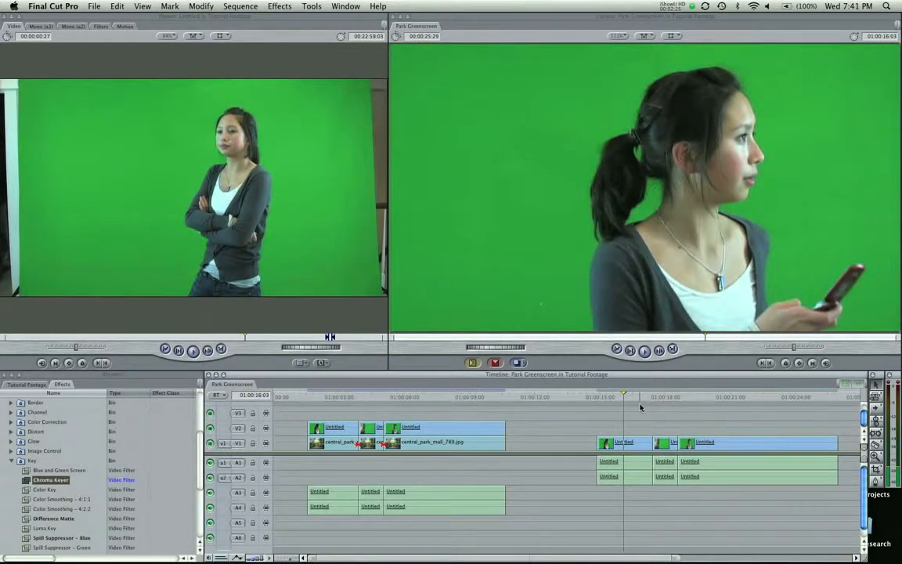
click(641, 398)
mouse_move(702, 436)
mouse_down()
mouse_move(707, 442)
mouse_move(706, 430)
mouse_up()
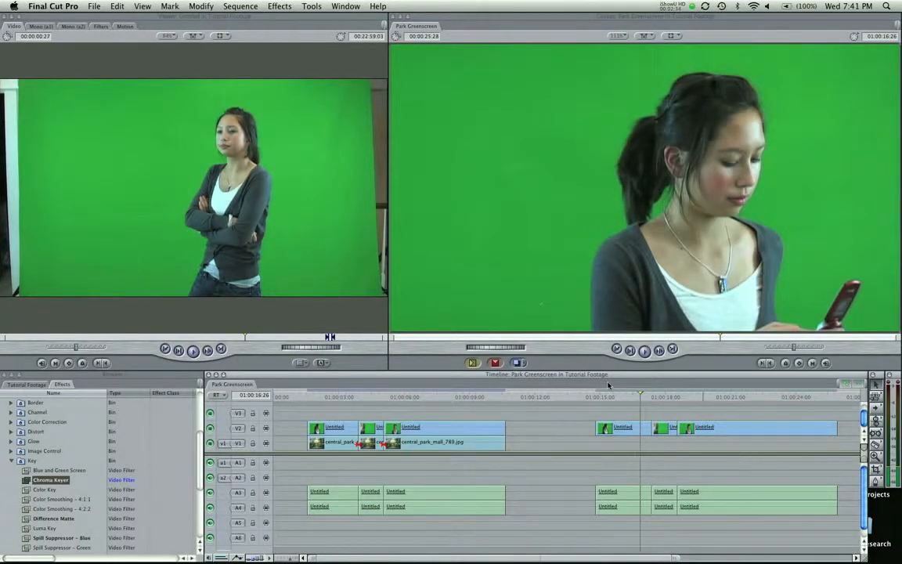
Step: Place central_park_mall_789.jpg on V1 beneath the three unkeyed green-screen clips and extend it to the end of the last clip
drag(430, 397, 625, 401)
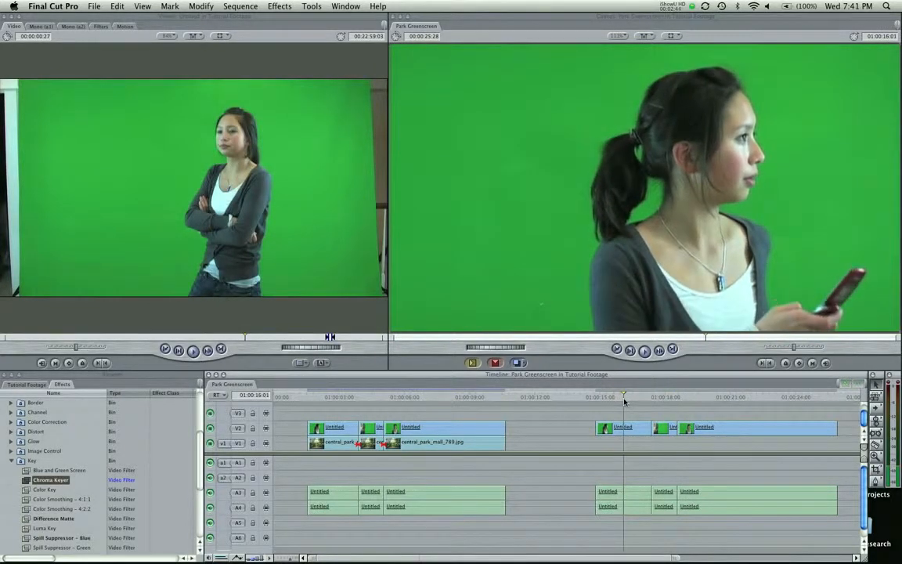
drag(443, 397, 411, 405)
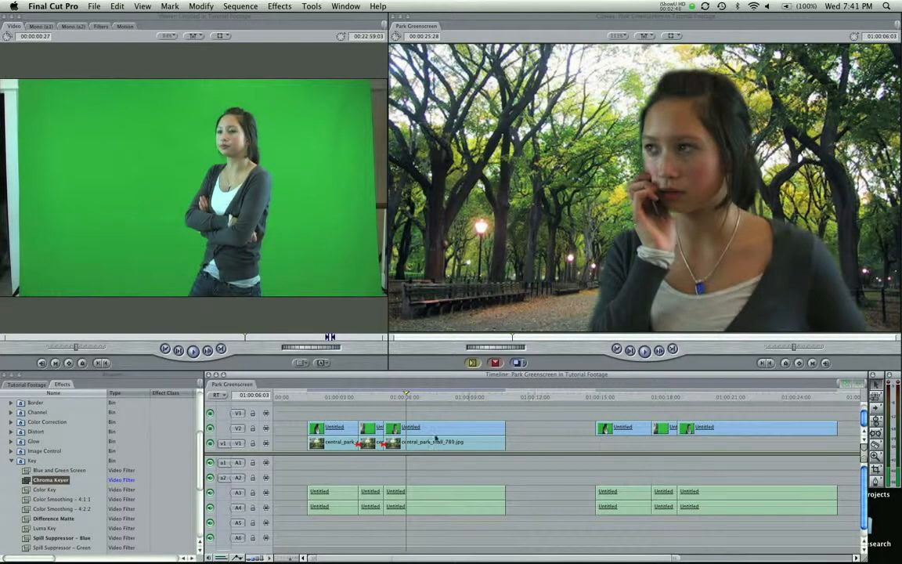
click(14, 384)
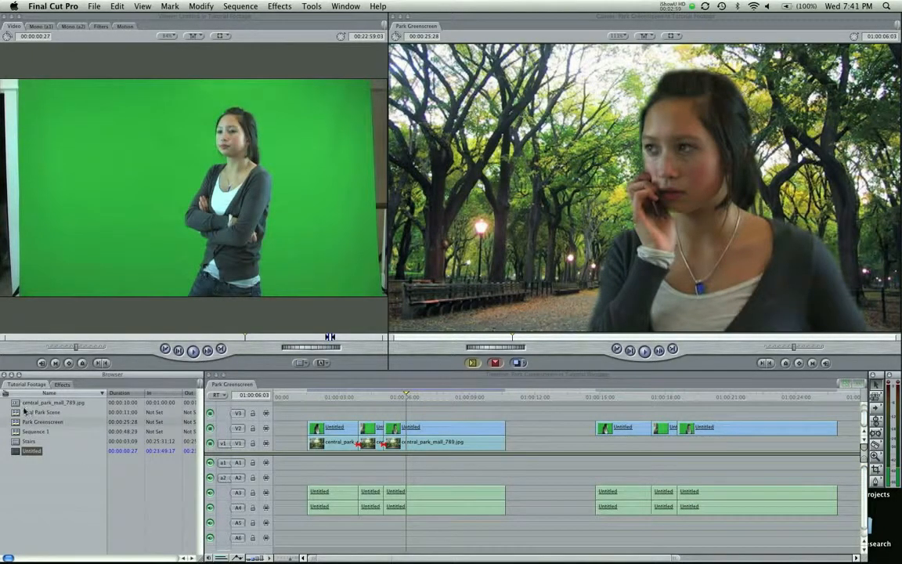
double_click(17, 403)
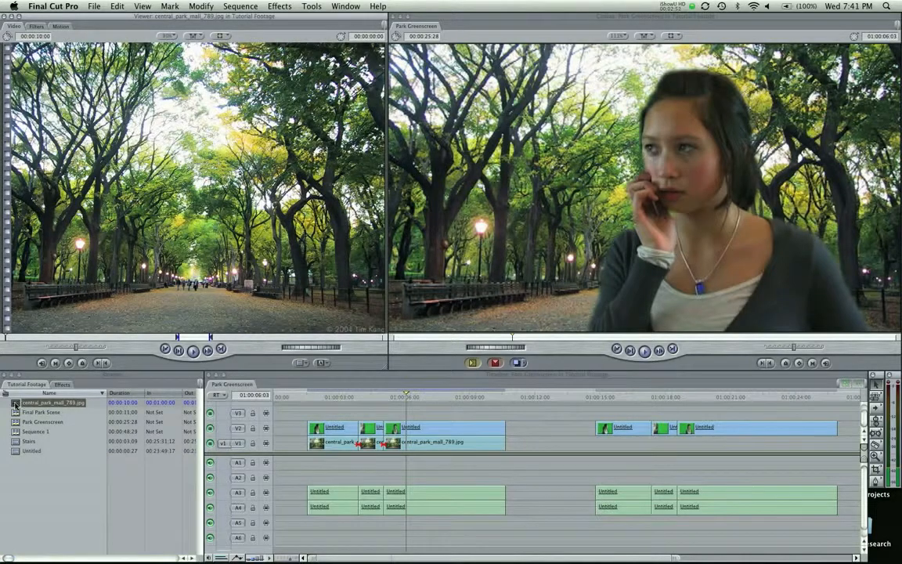
drag(14, 406, 605, 441)
drag(815, 442, 838, 444)
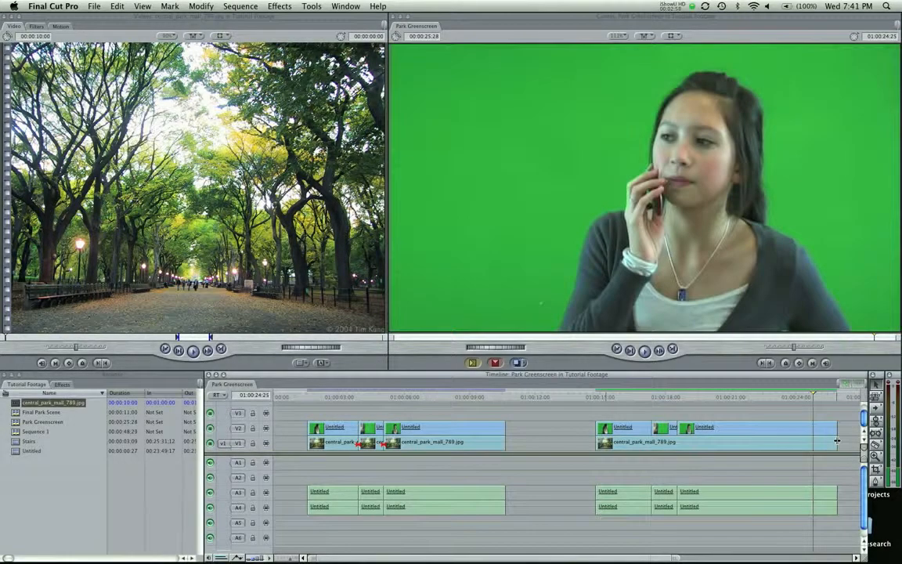
Step: Open the Chroma Keyer settings of the first unkeyed green-screen clip on V2, with the playhead over that clip
double_click(697, 443)
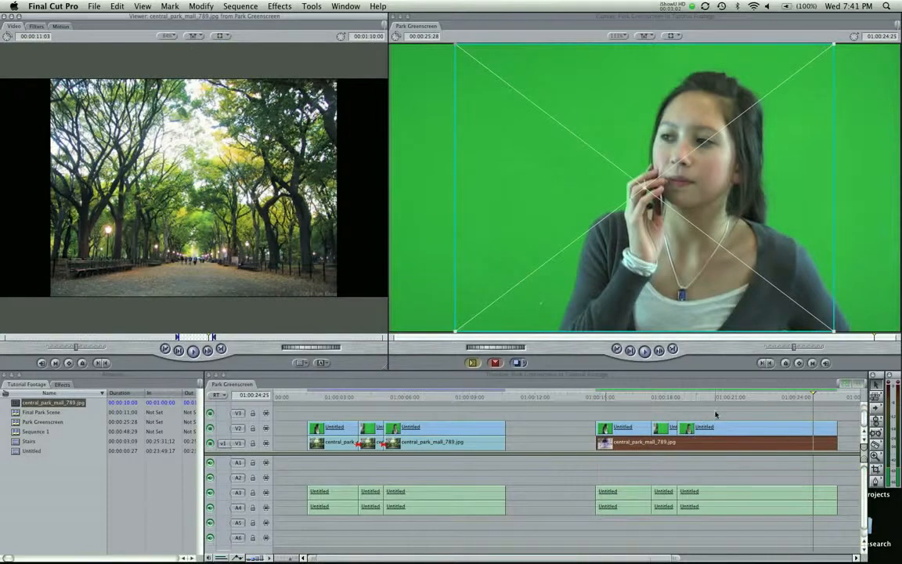
drag(724, 399, 623, 398)
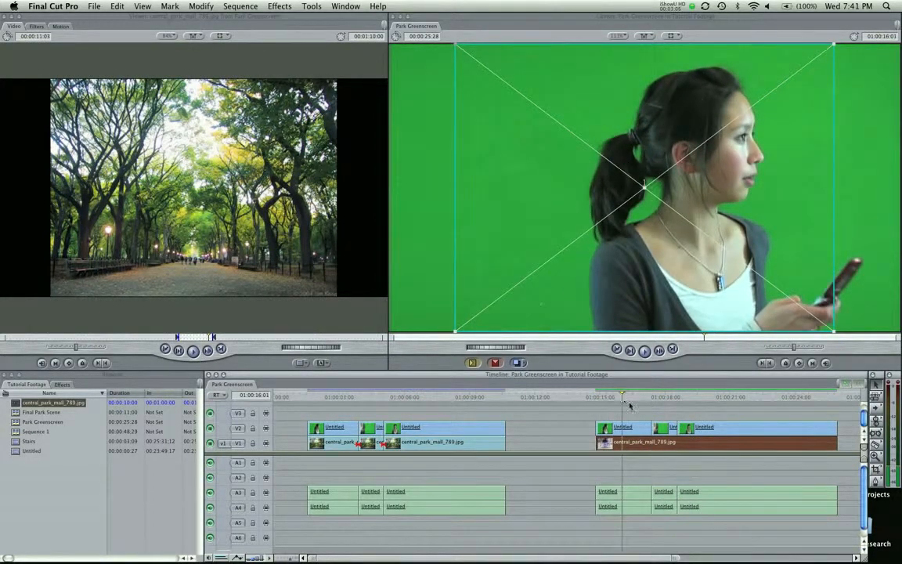
double_click(634, 427)
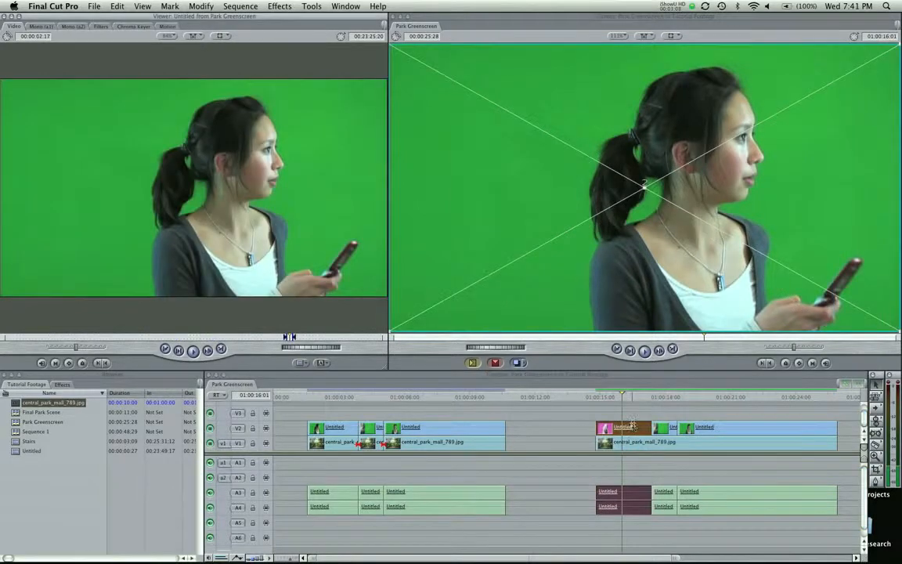
click(131, 26)
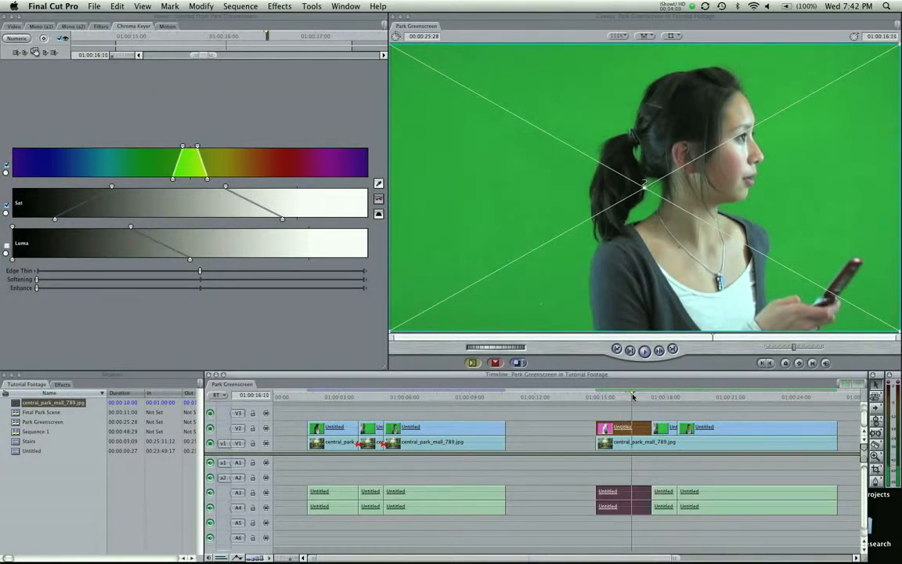
Step: Sample the green backdrop beside the woman as the key colour, using a frame in the first half of the clip
click(615, 394)
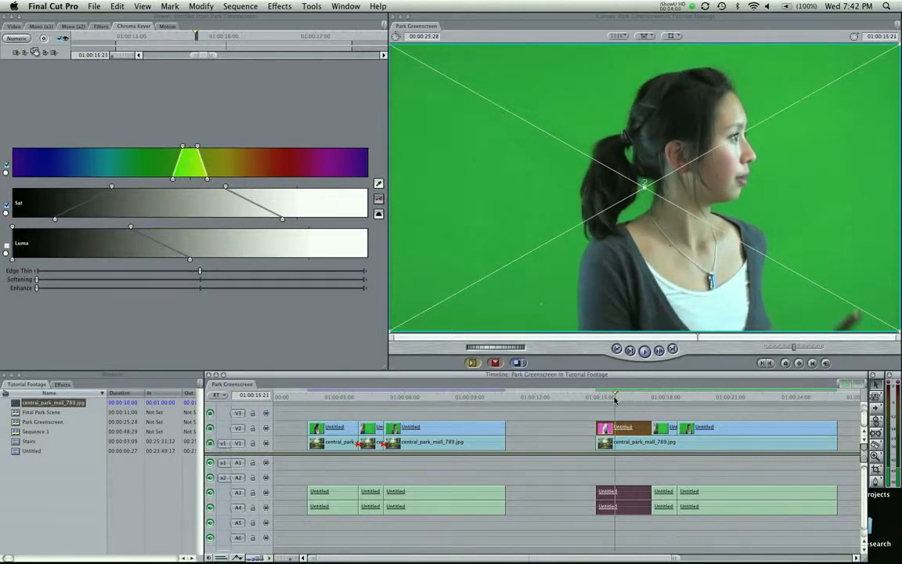
click(379, 184)
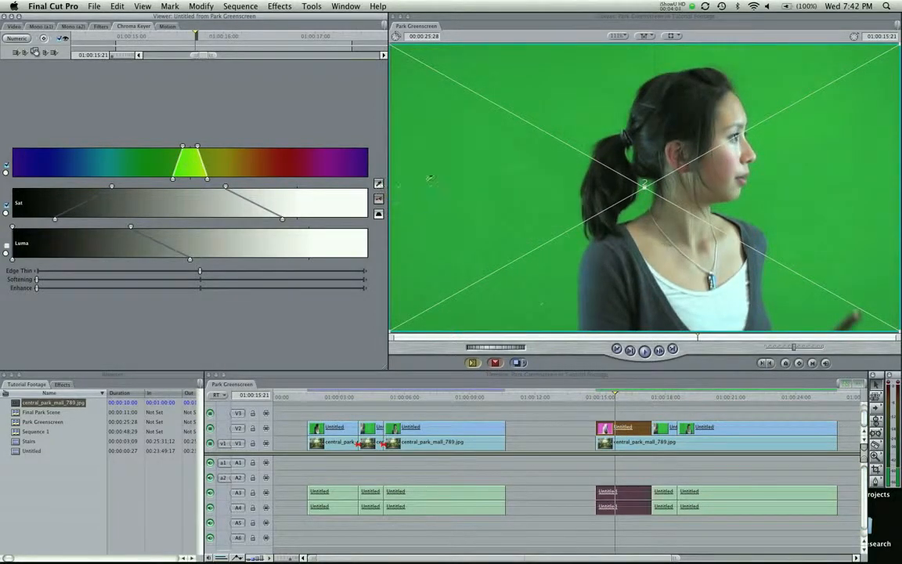
click(517, 144)
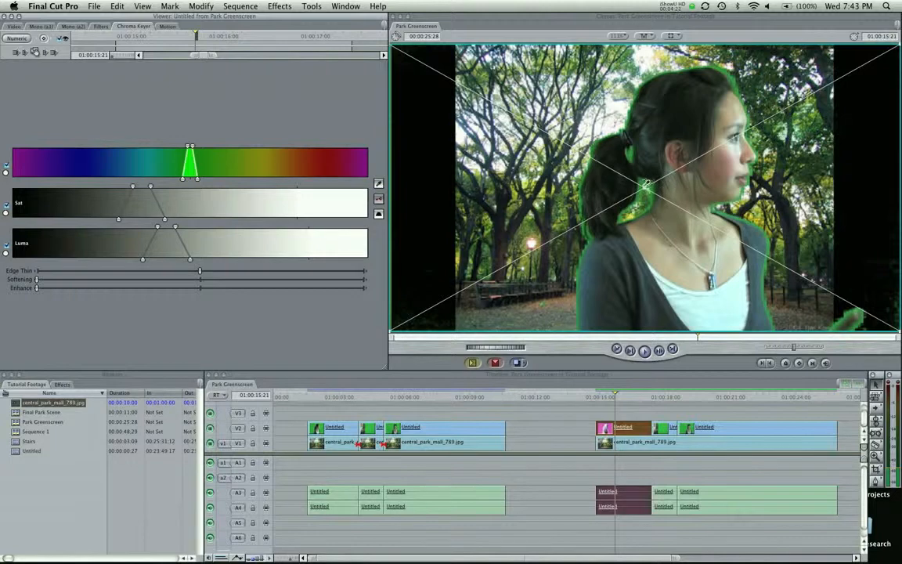
Step: Add the leftover green shades around the ponytail, frame corner and head to the key, and scrub through the clip to check its edges
click(645, 182)
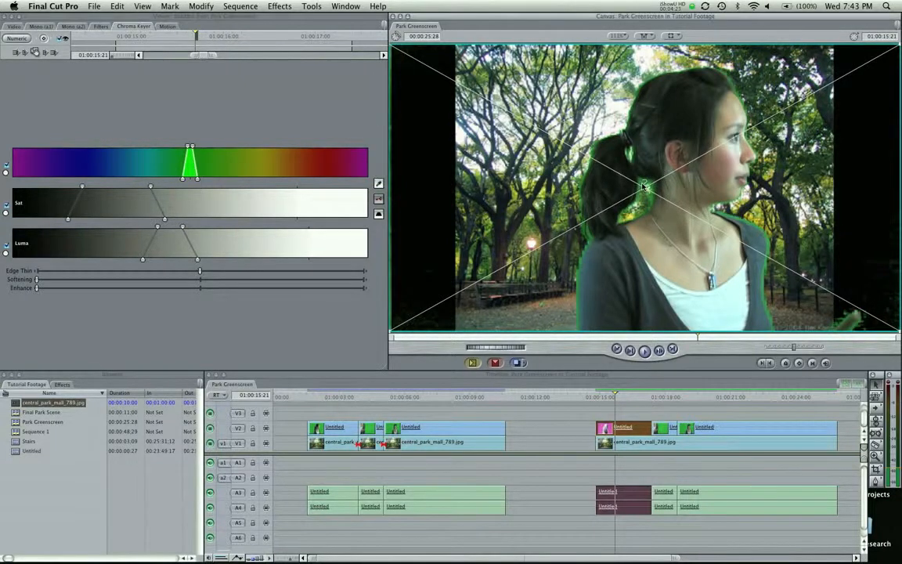
shift+click(398, 322)
click(380, 183)
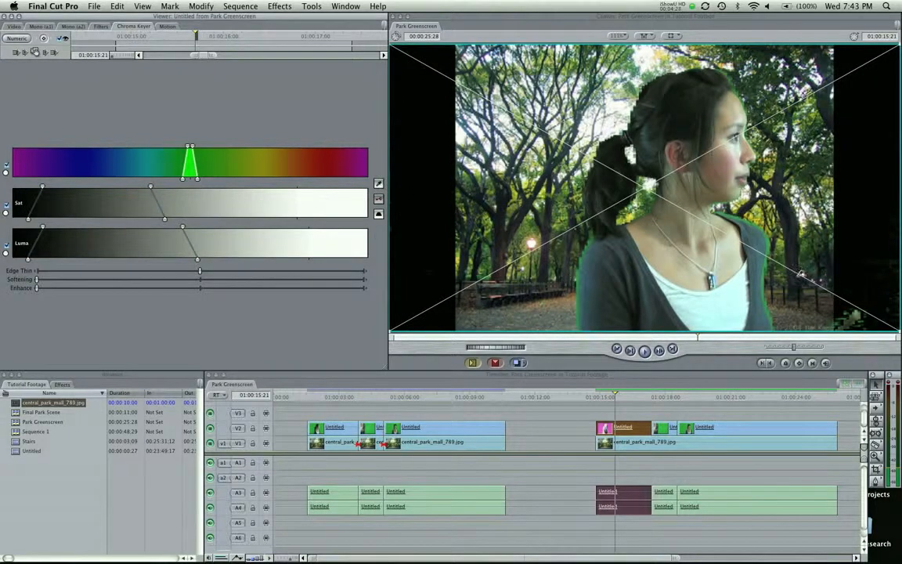
shift+click(743, 85)
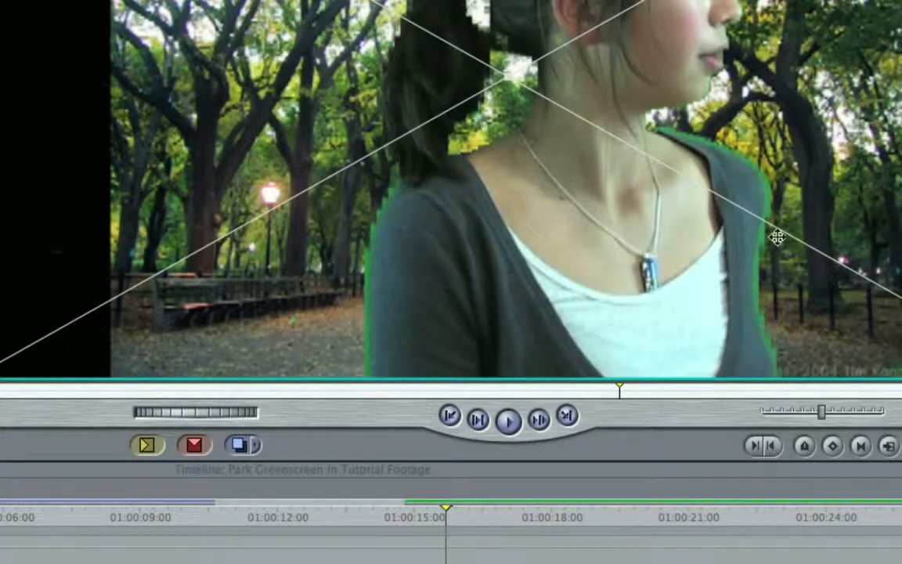
key(Left)
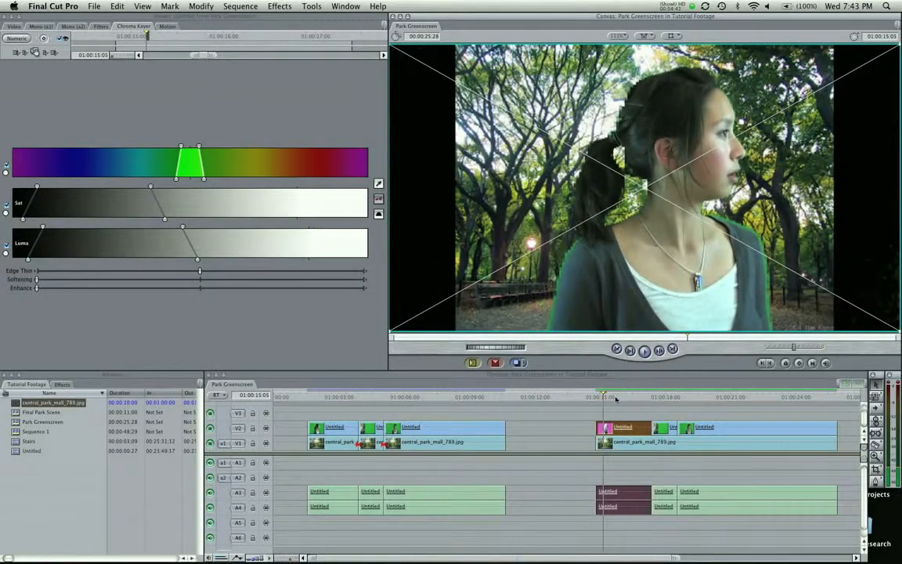
drag(615, 401, 625, 398)
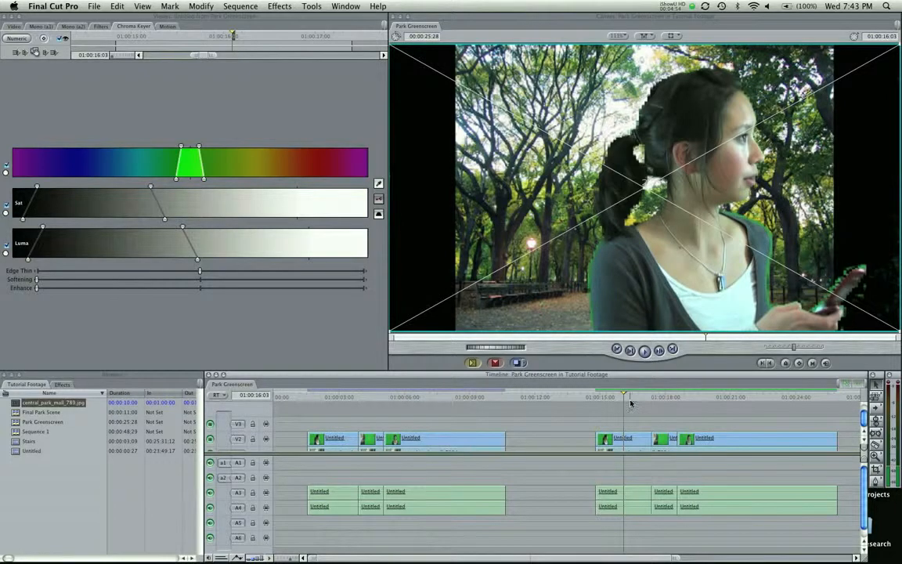
click(645, 413)
drag(636, 397, 617, 397)
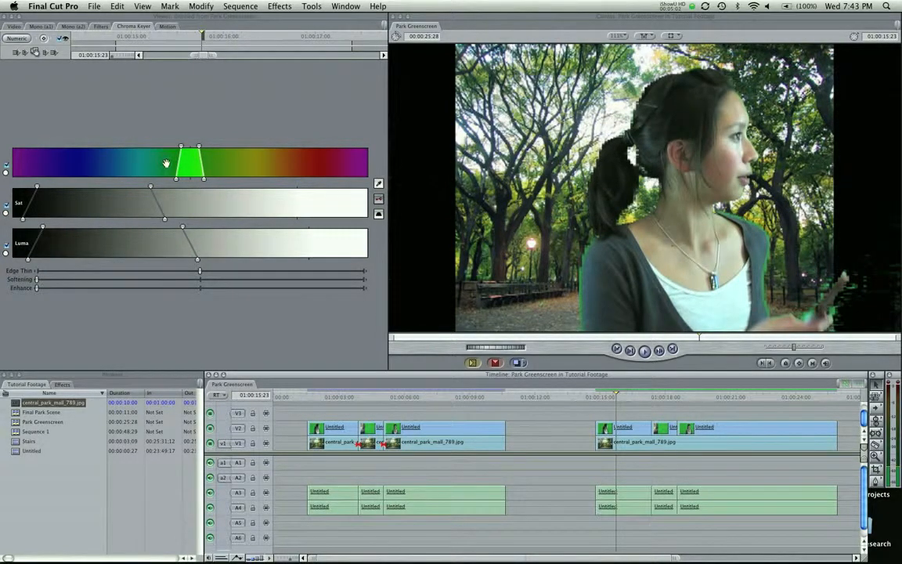
Step: Widen the key's hue range moderately on both sides of green and add a slight amount of Softening to smooth the hair edges
click(199, 146)
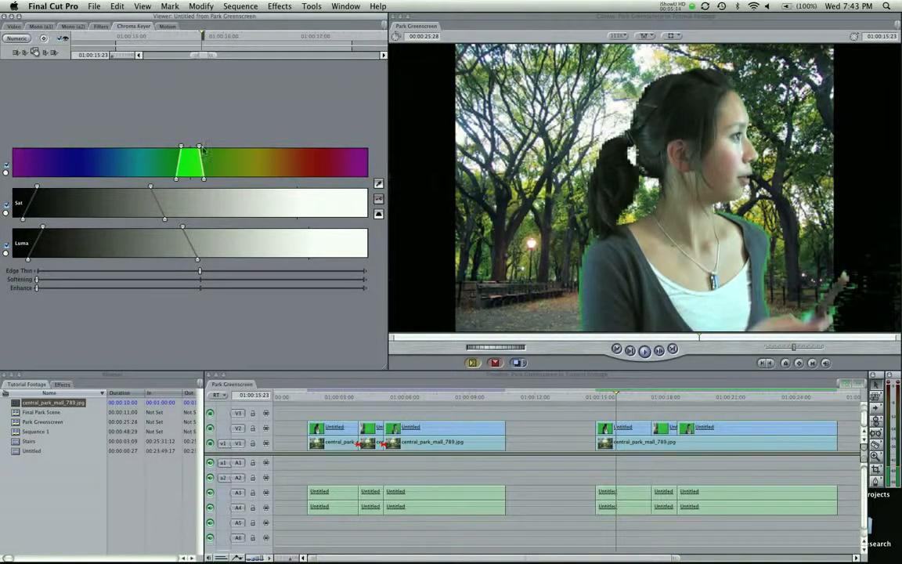
drag(200, 149, 202, 150)
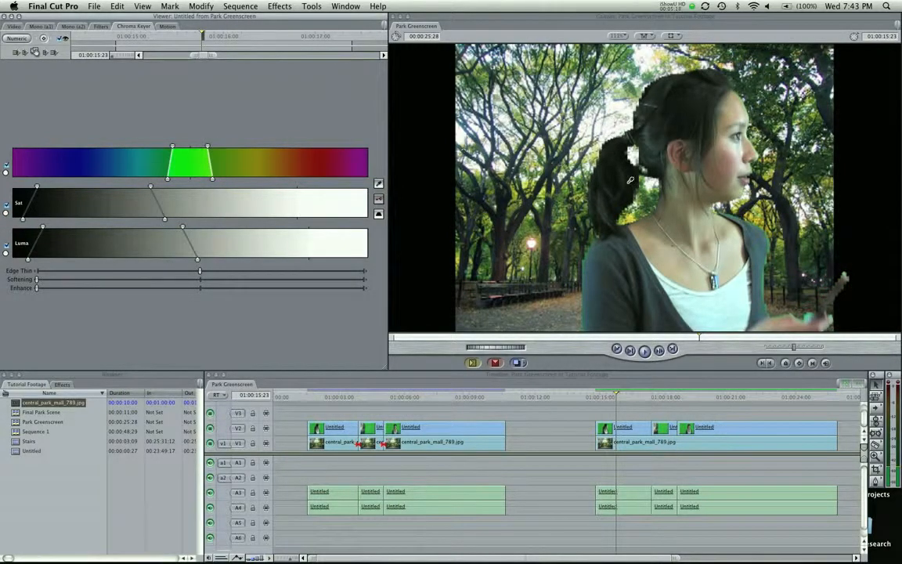
mouse_move(207, 148)
mouse_down()
mouse_move(199, 149)
mouse_move(214, 149)
mouse_up()
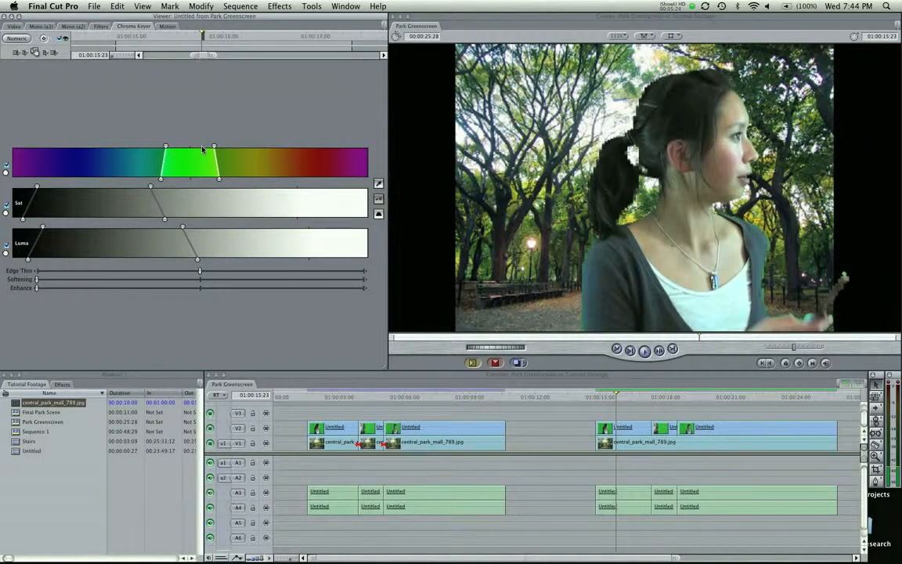
drag(218, 148, 214, 149)
drag(37, 280, 19, 286)
drag(39, 281, 45, 283)
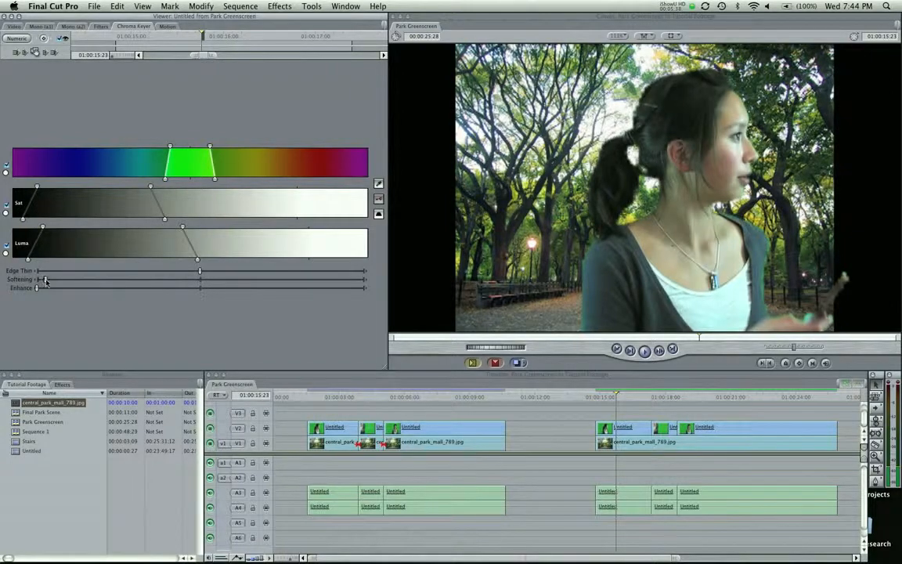